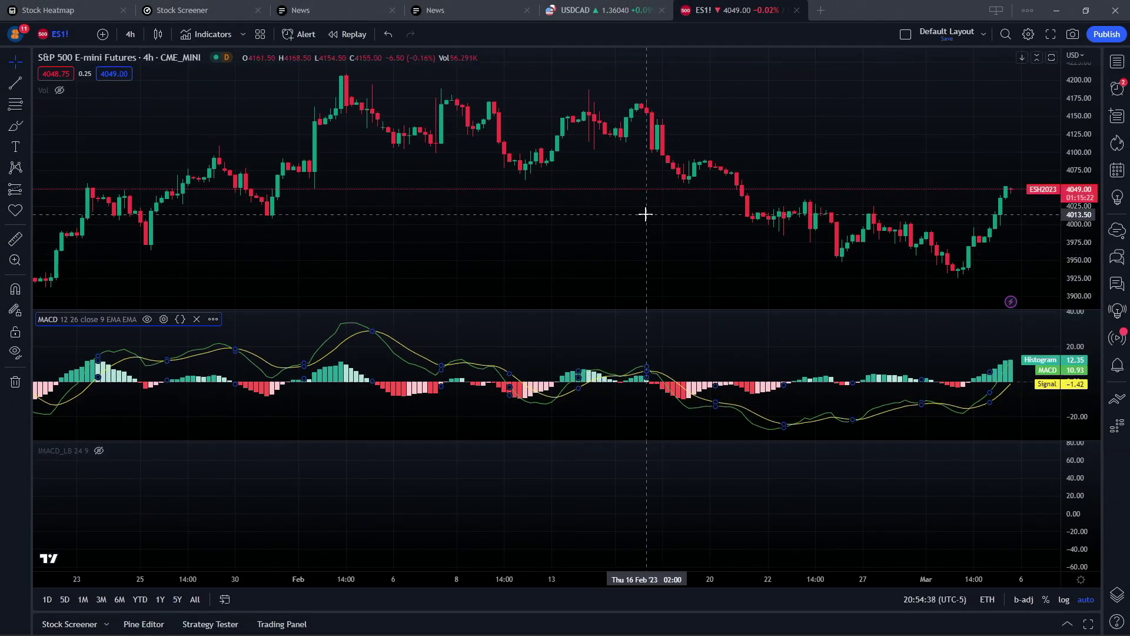
Compare the MACD and IMACD_LB indicators over earlier price history on the S&P 500 E-mini 4-hour chart.
scroll(653, 235, "up", 3)
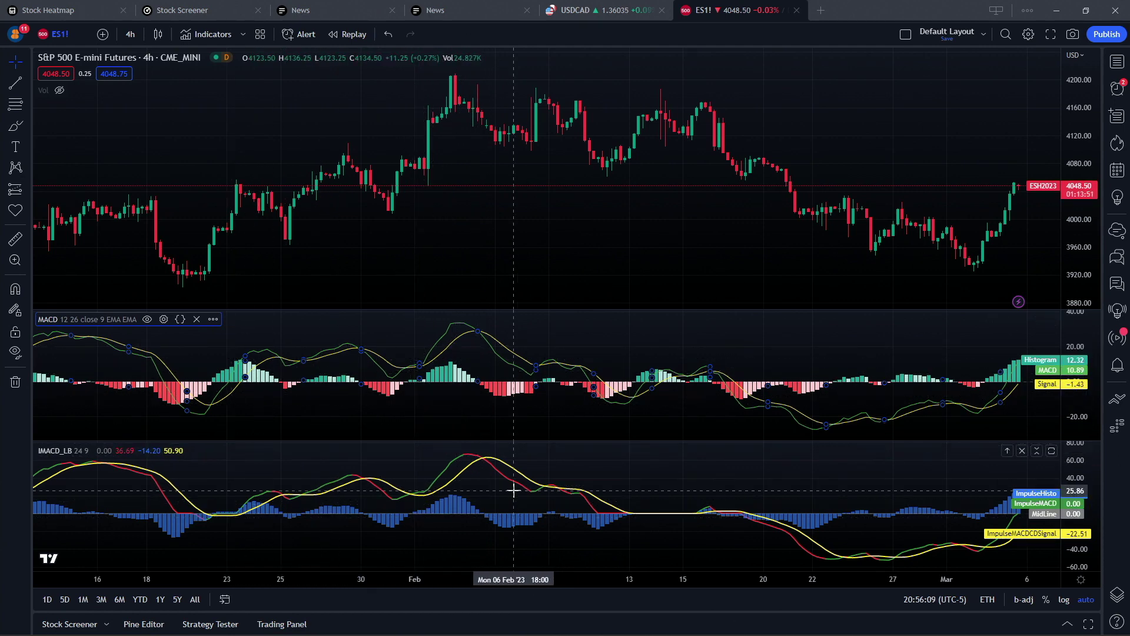
scroll(724, 460, "up", 3)
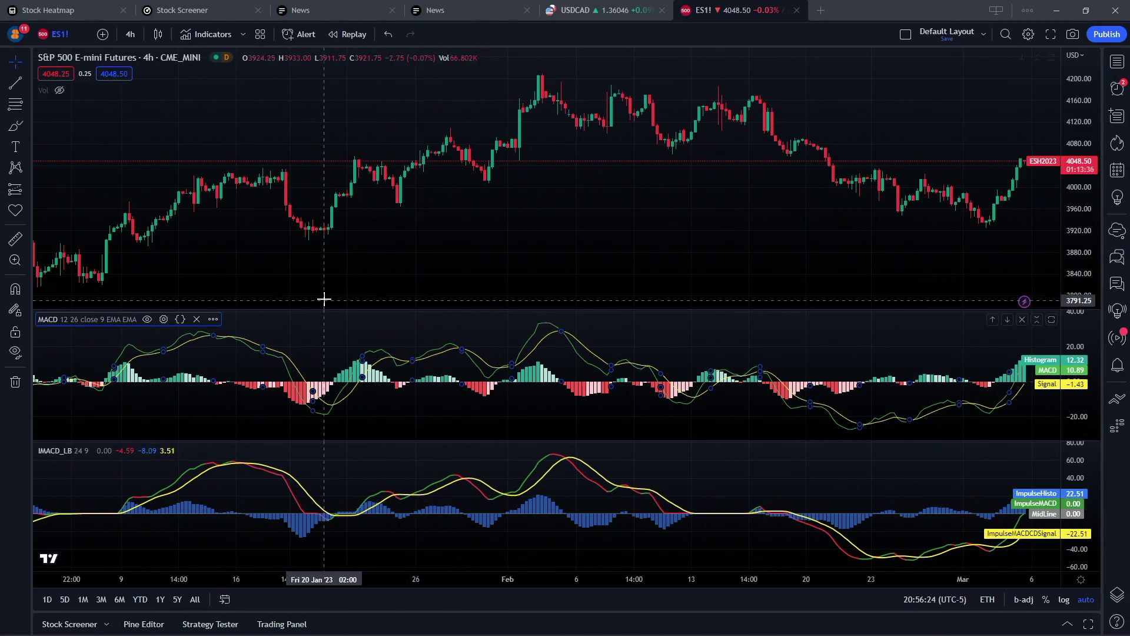
left_click_drag(324, 300, 774, 280)
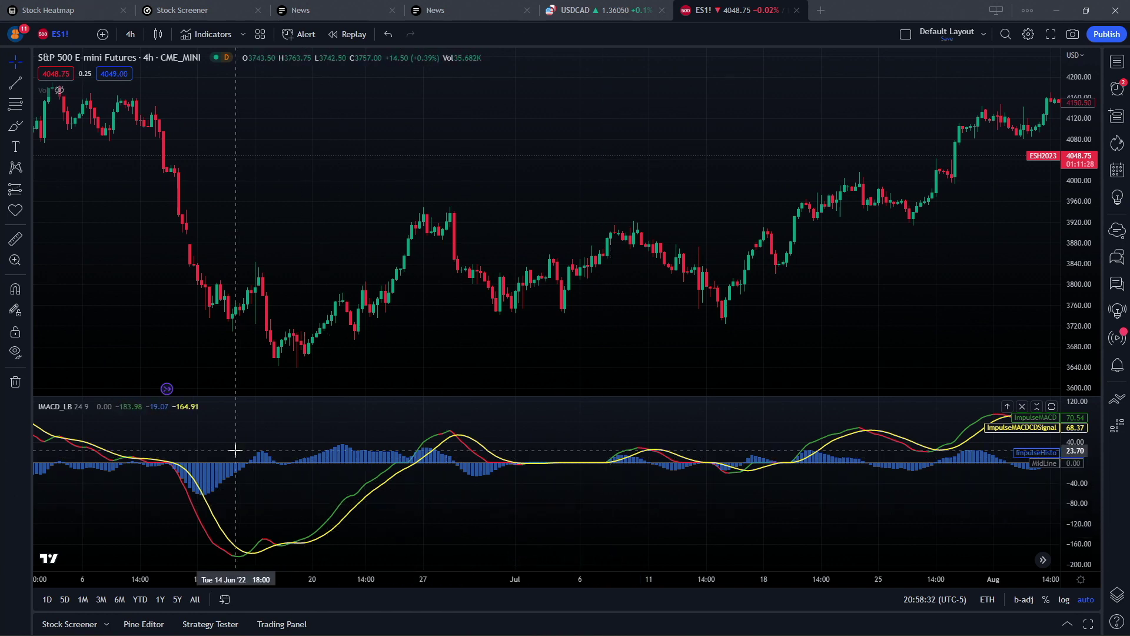
Open the IMACD_LB indicator's source code and select the script text below the header comments.
mouse_move(132, 410)
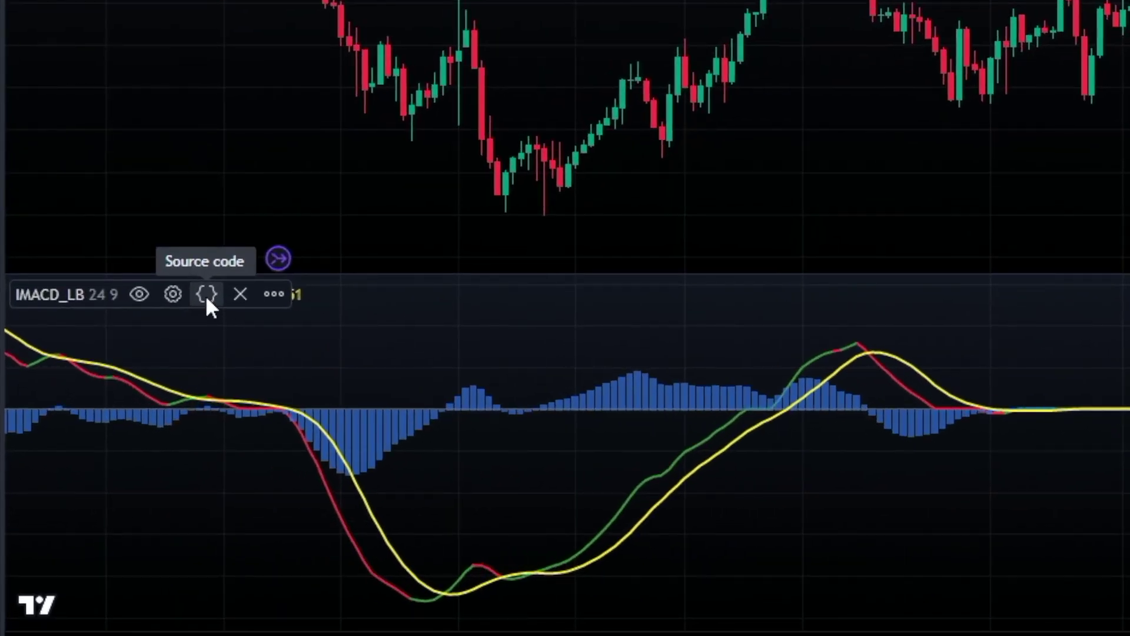
left_click(206, 295)
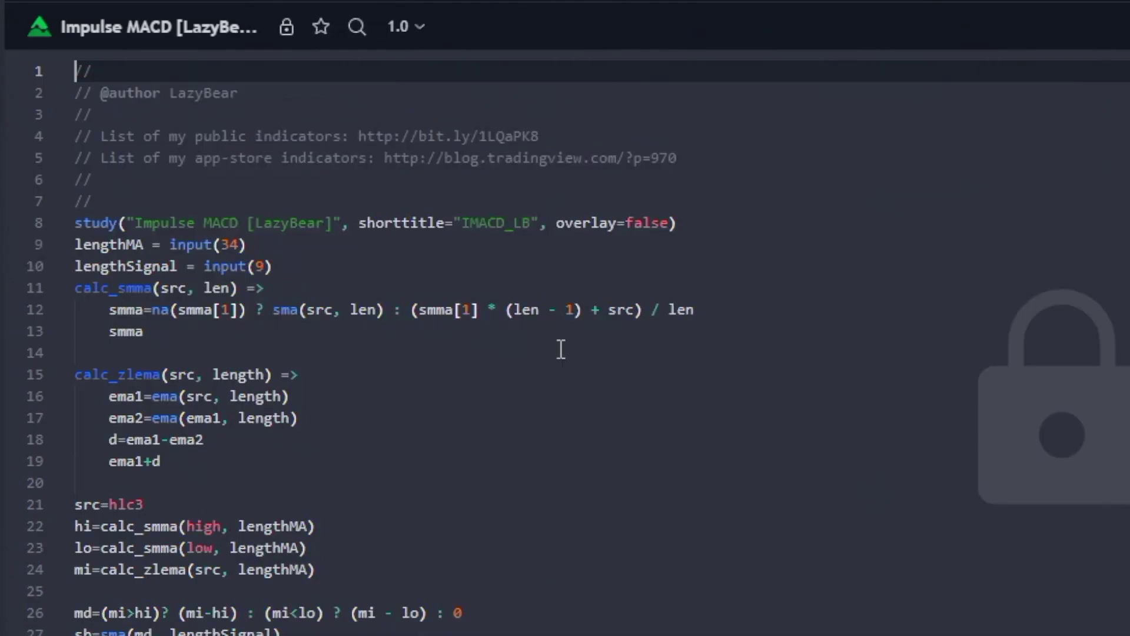
scroll(484, 386, "down", 3)
scroll(442, 519, "up", 3)
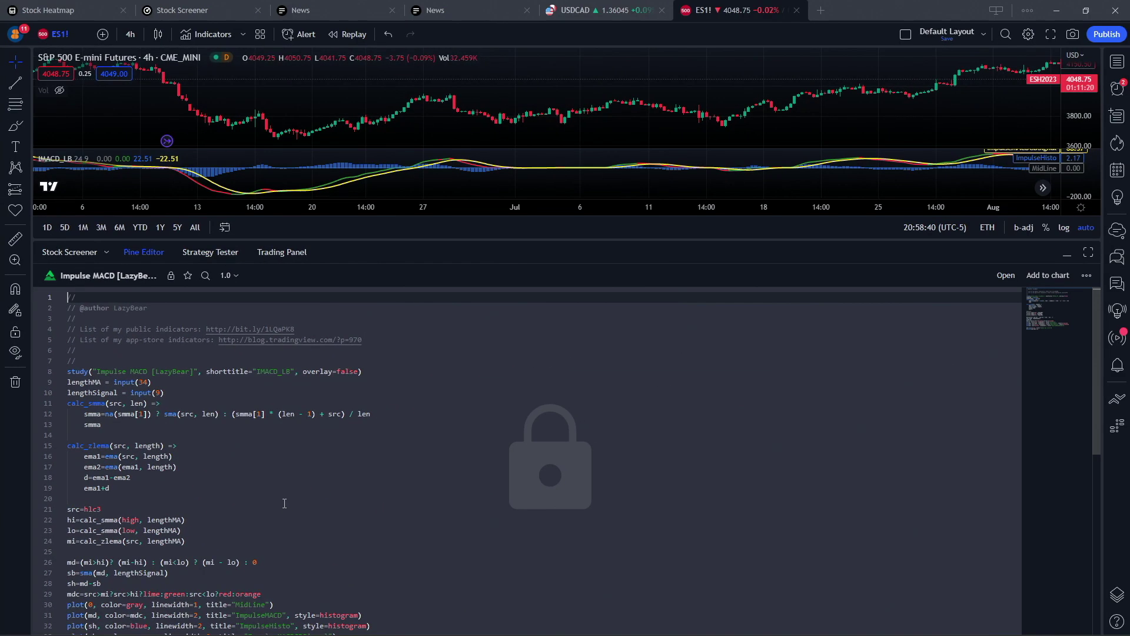
scroll(472, 483, "down", 1)
left_click_drag(67, 342, 119, 363)
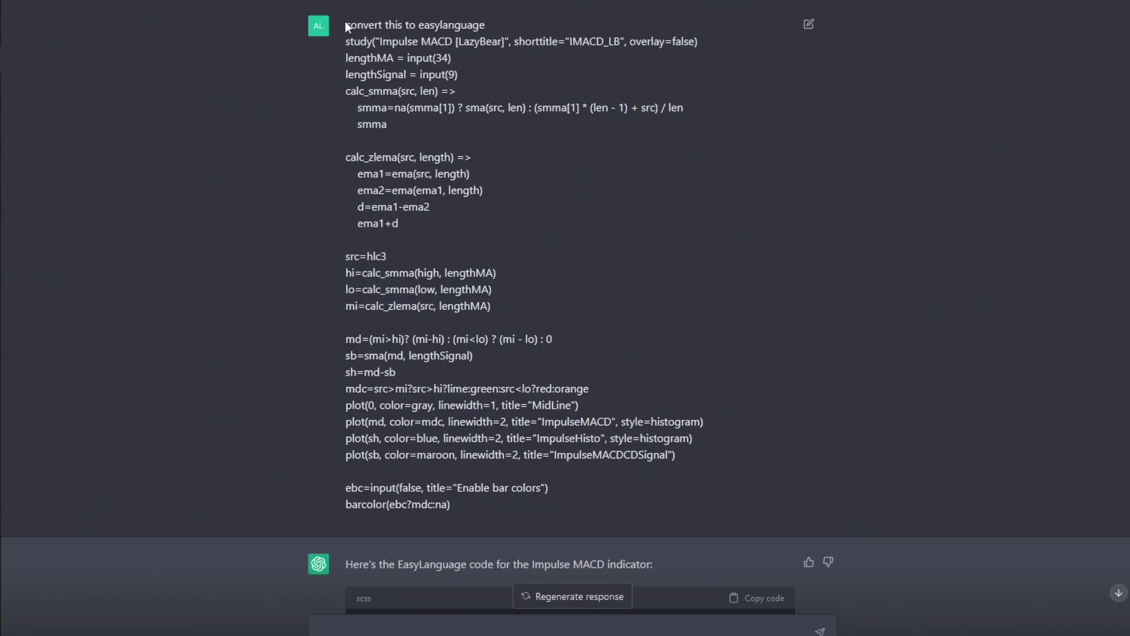
In ChatGPT, highlight the "convert this to easylanguage" request and read through the EasyLanguage code in the reply.
left_click_drag(346, 26, 424, 26)
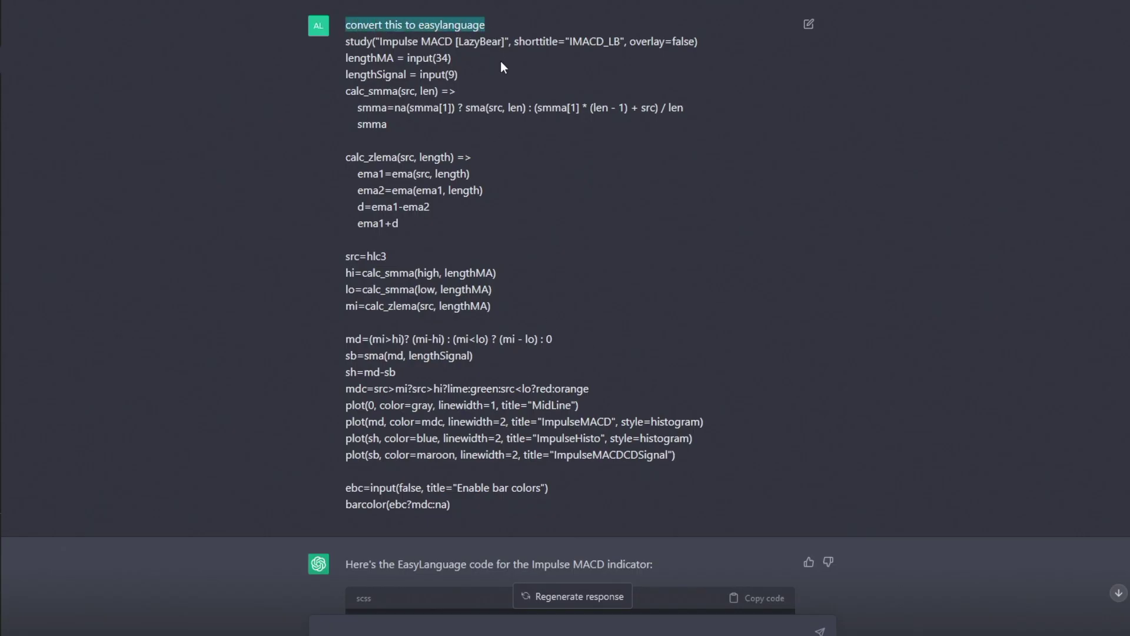
scroll(751, 195, "down", 9)
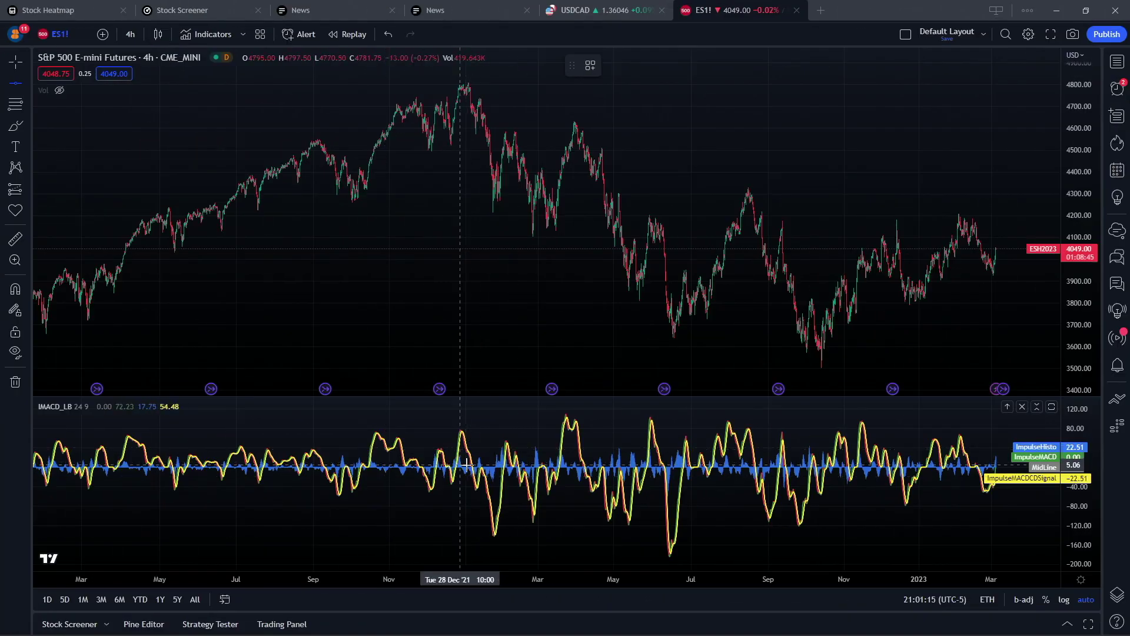
In TradingView, draw horizontal lines across the IMACD_LB pane, one at about -111 and one near the upper peaks.
left_click(307, 521)
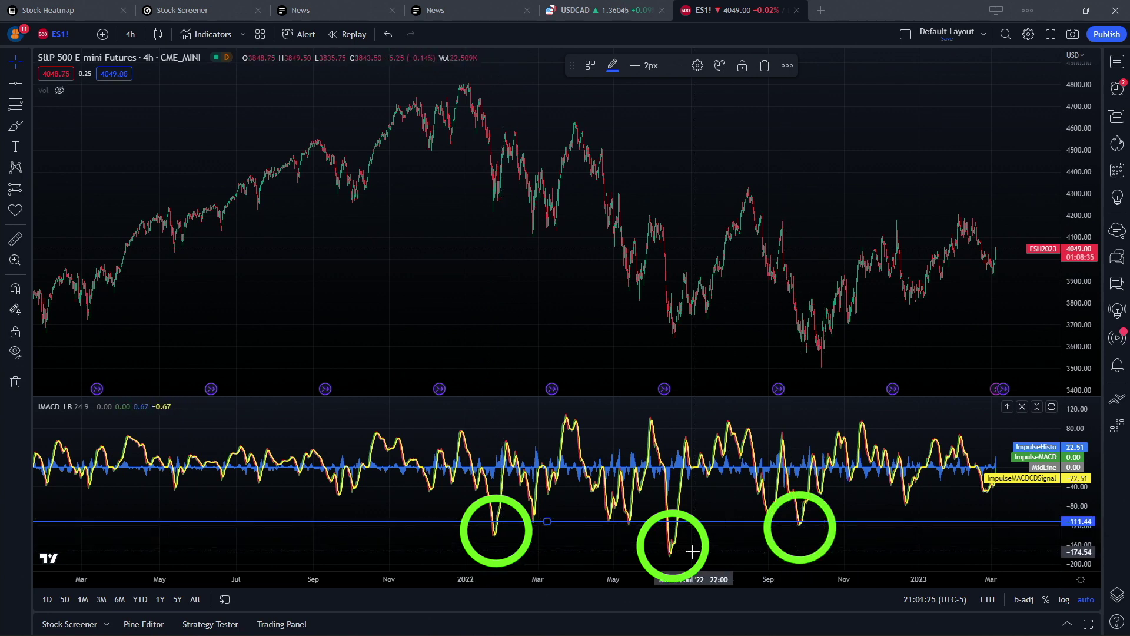
left_click(569, 412)
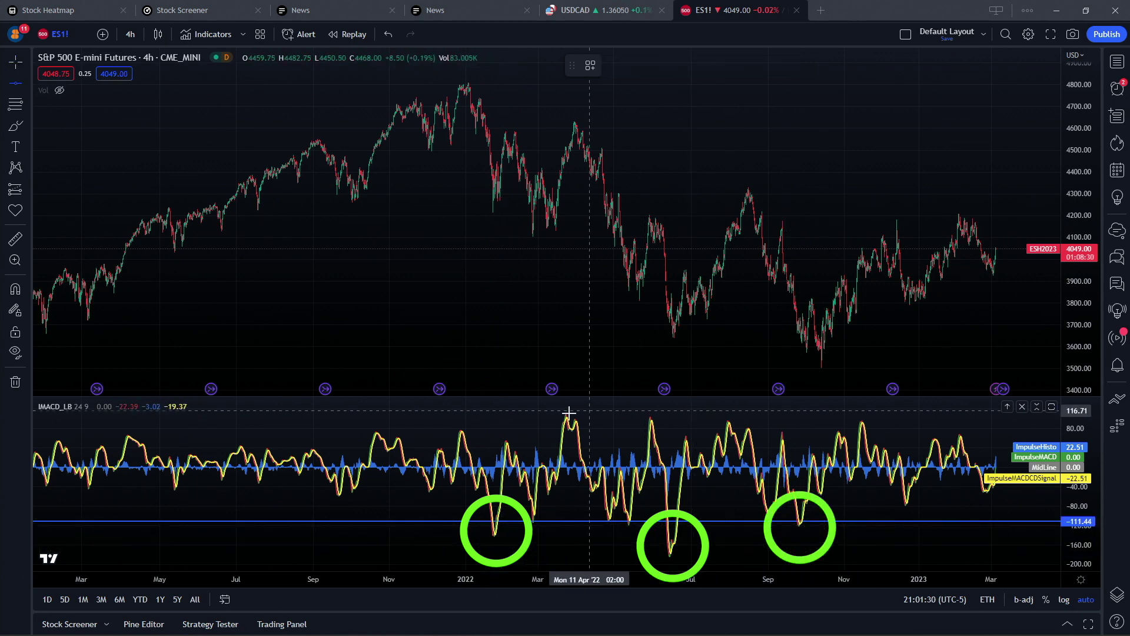
left_click(540, 430)
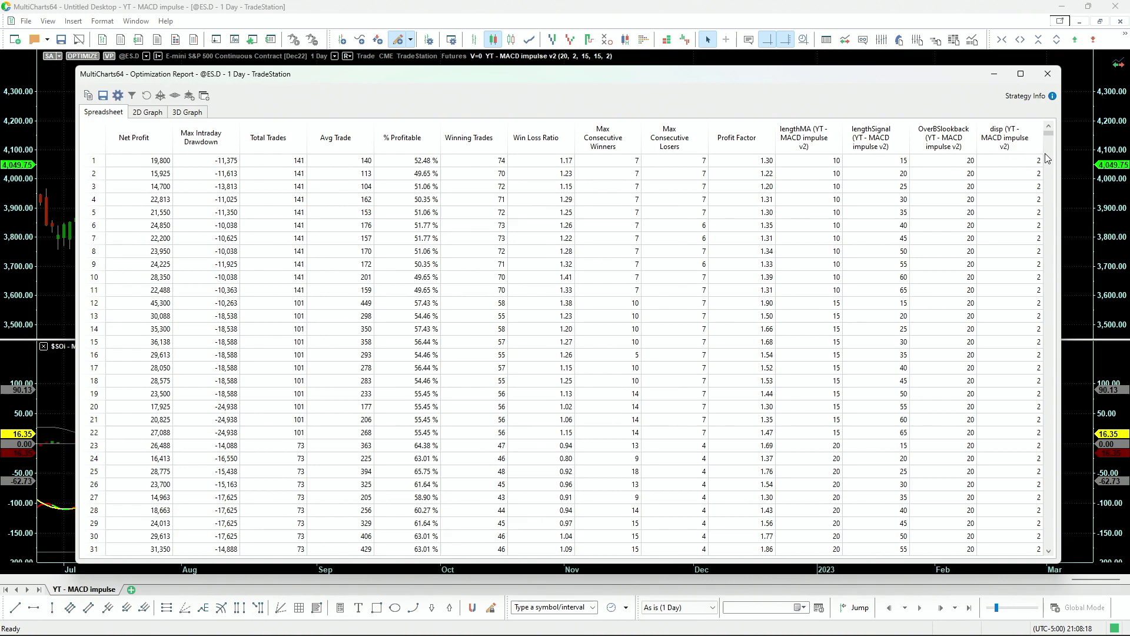
In MultiCharts, go through the optimization report's rows and apply an Avg Trade filter to the spreadsheet.
left_click_drag(1051, 137, 1038, 563)
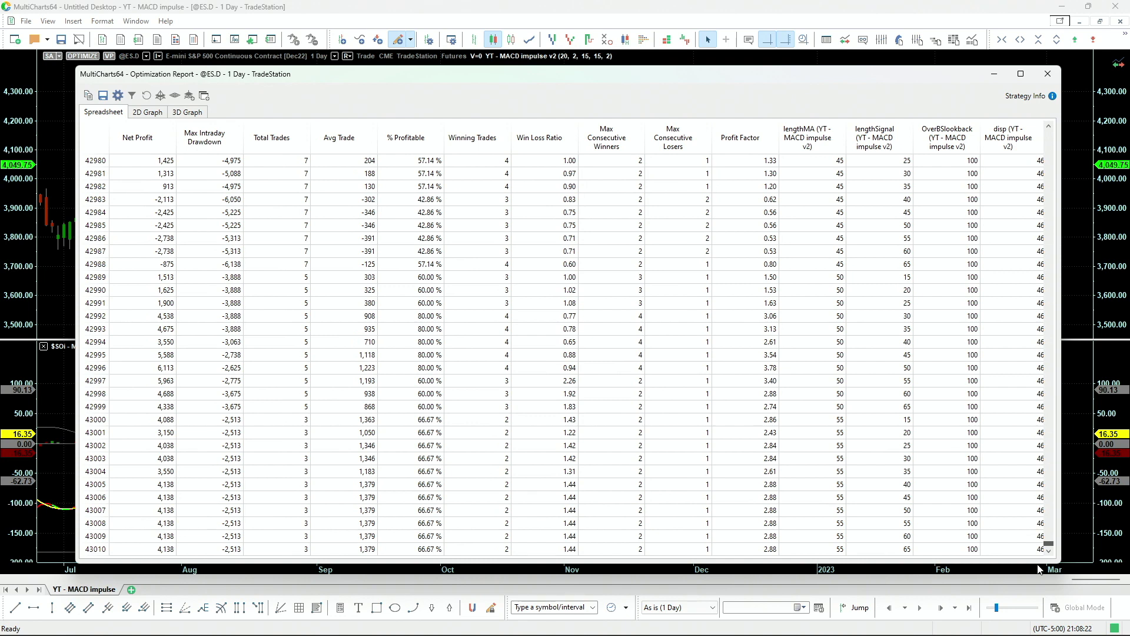
left_click(132, 95)
left_click(32, 110)
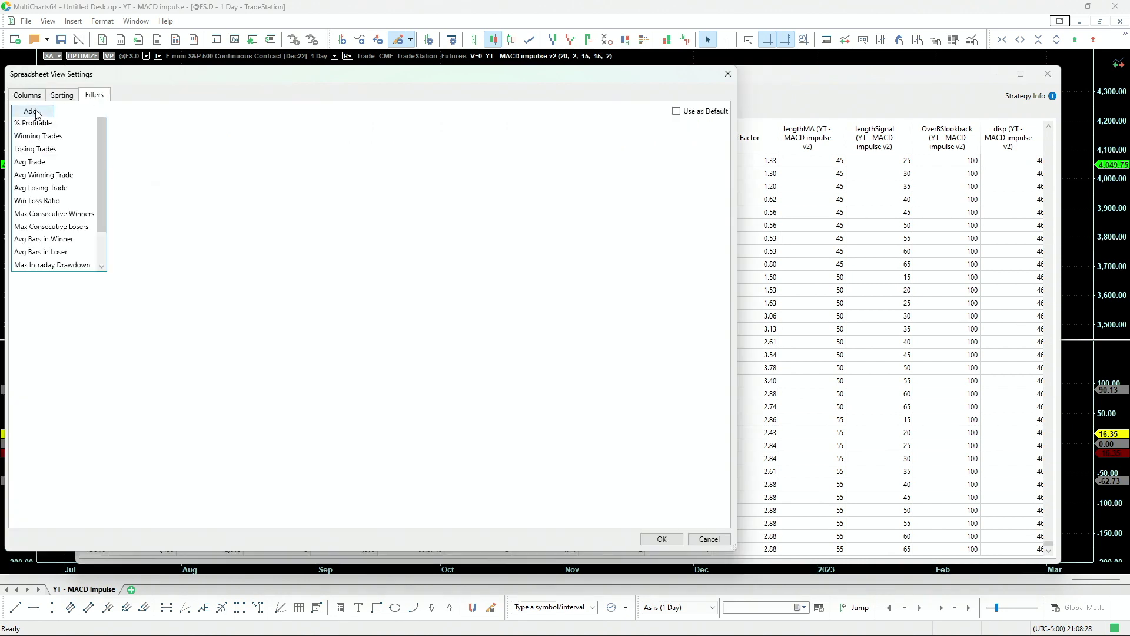
left_click(46, 216)
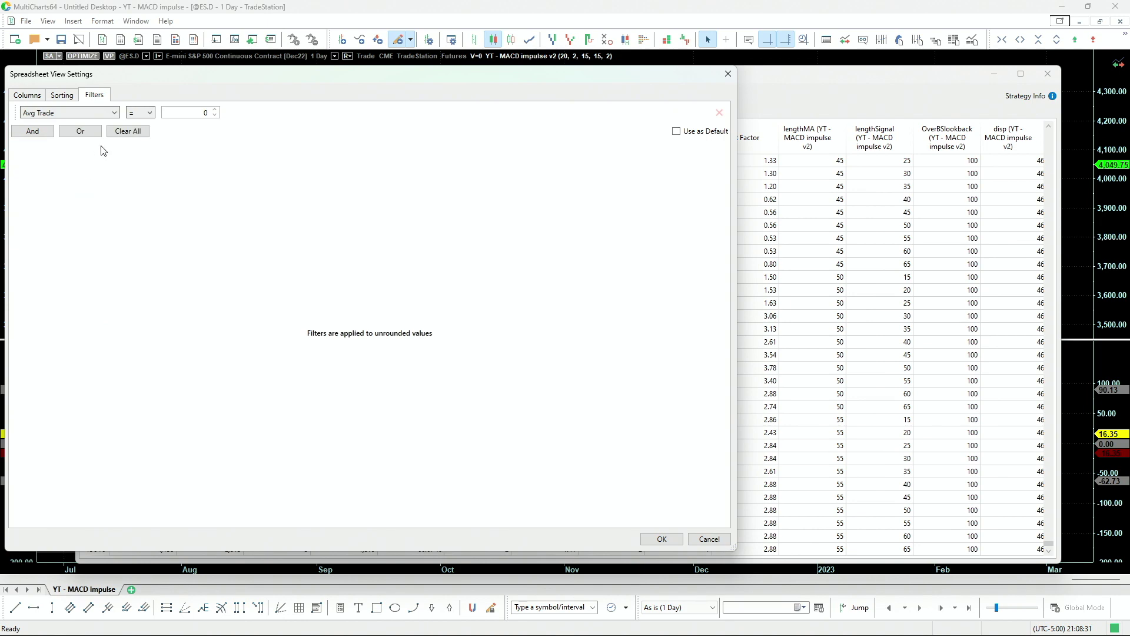
left_click(140, 113)
left_click(661, 539)
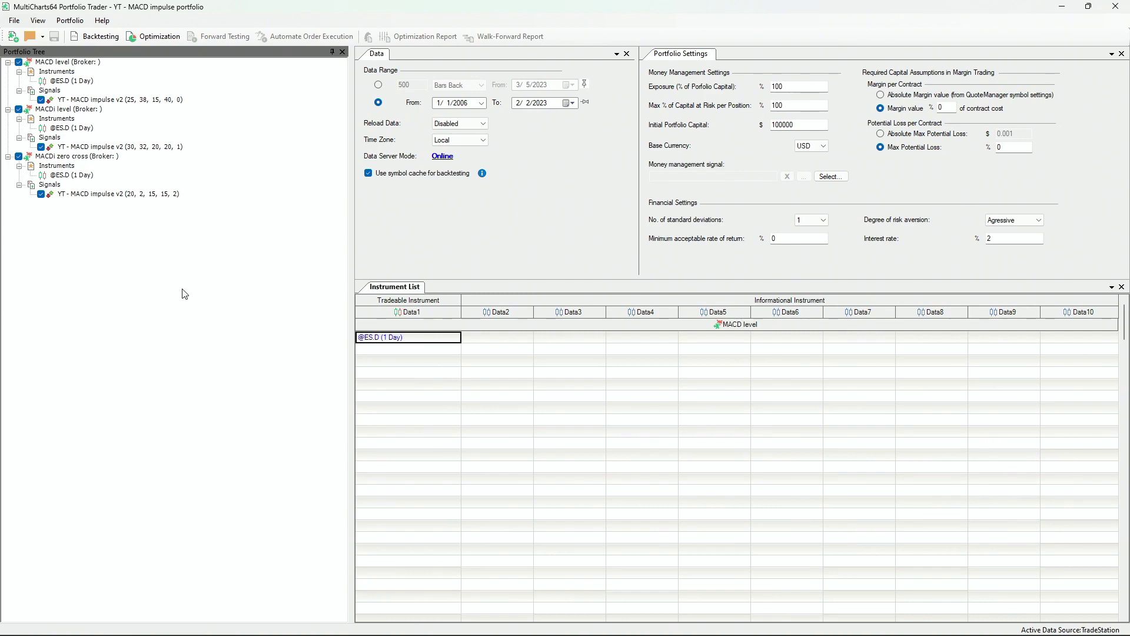
left_click(66, 82)
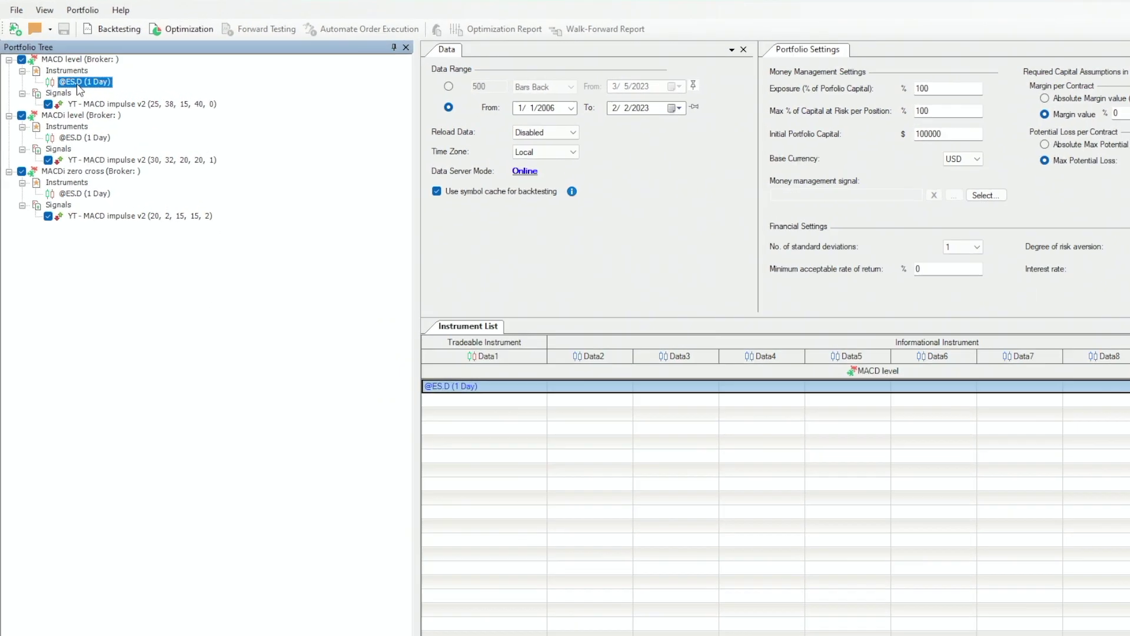
left_click(175, 210)
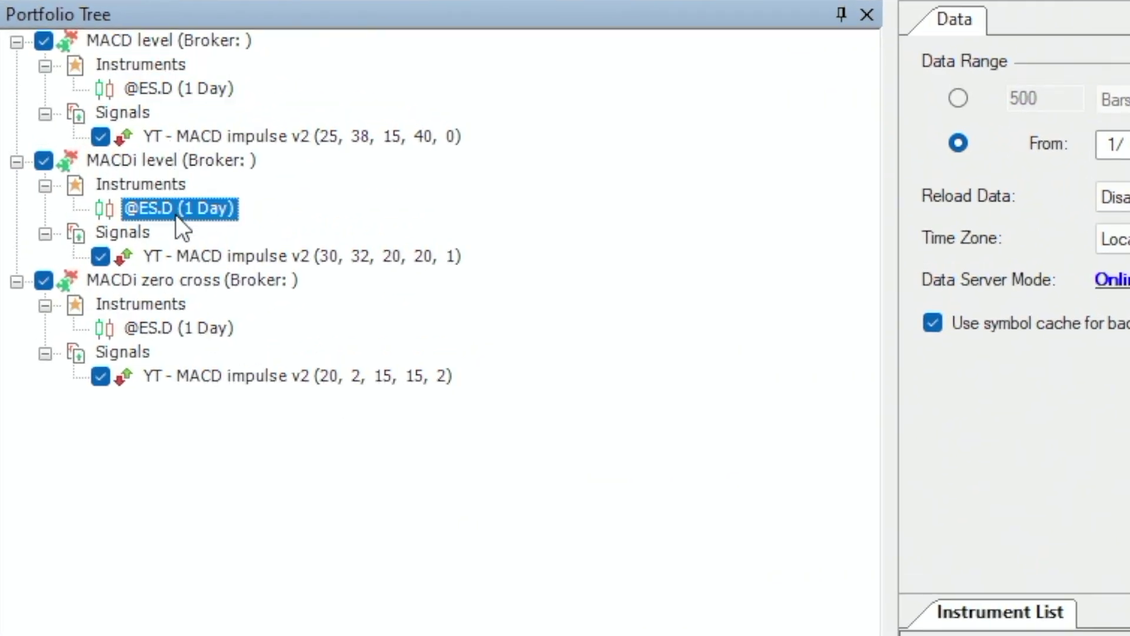
left_click(182, 323)
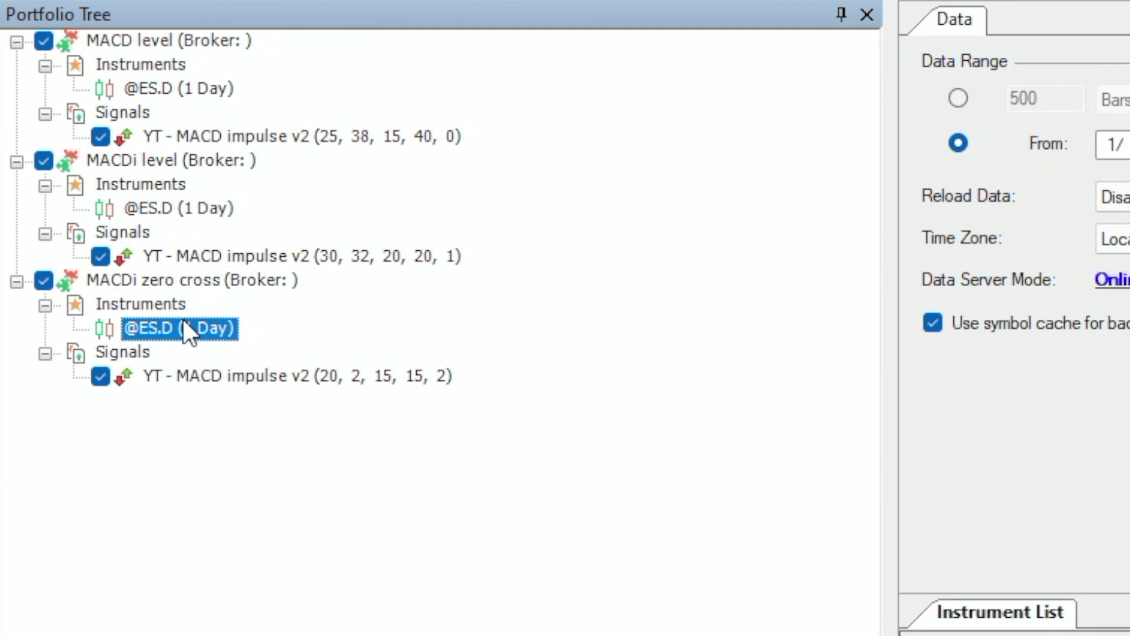
Examine the YT - MACD impulse v2 signal inputs of the MACD level, MACDi level and MACDi zero cross strategies.
left_click(393, 137)
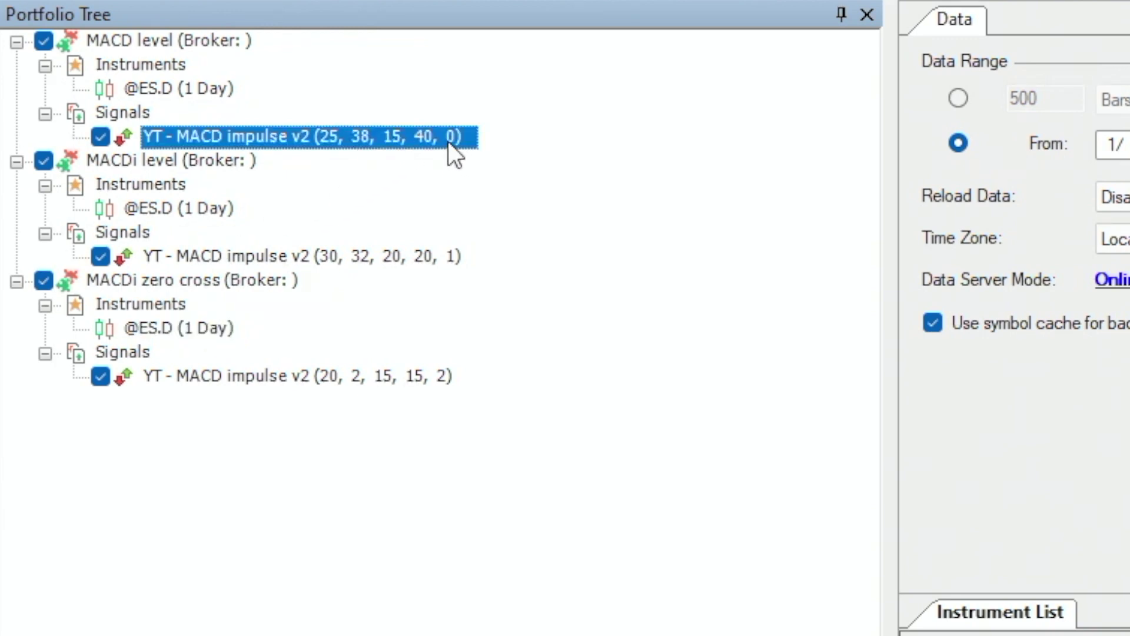
left_click(451, 258)
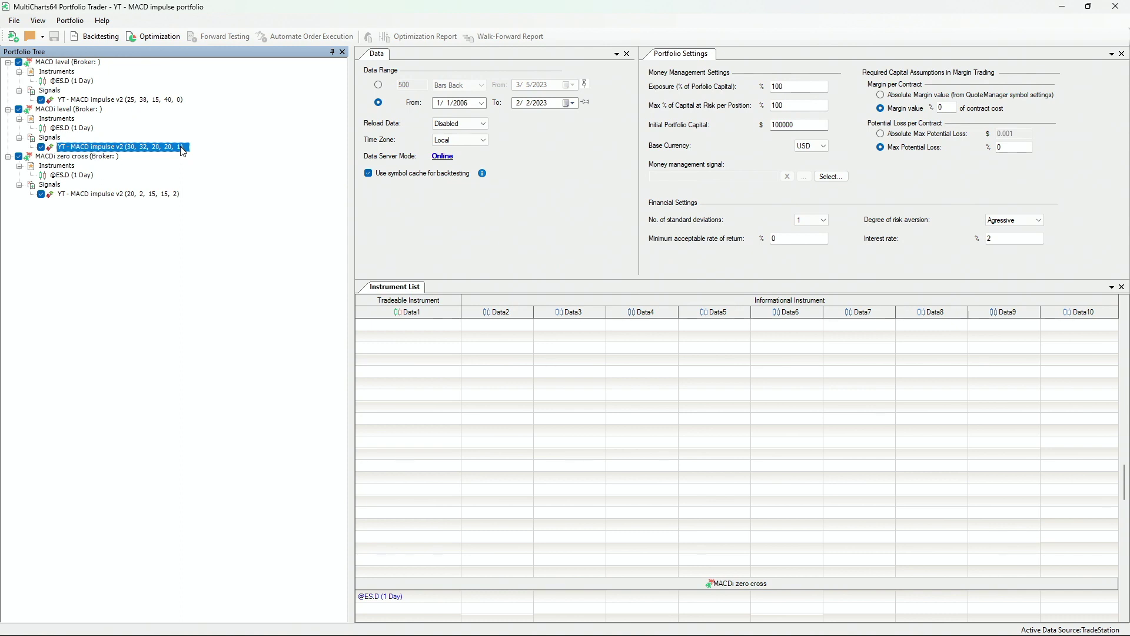
left_click(177, 194)
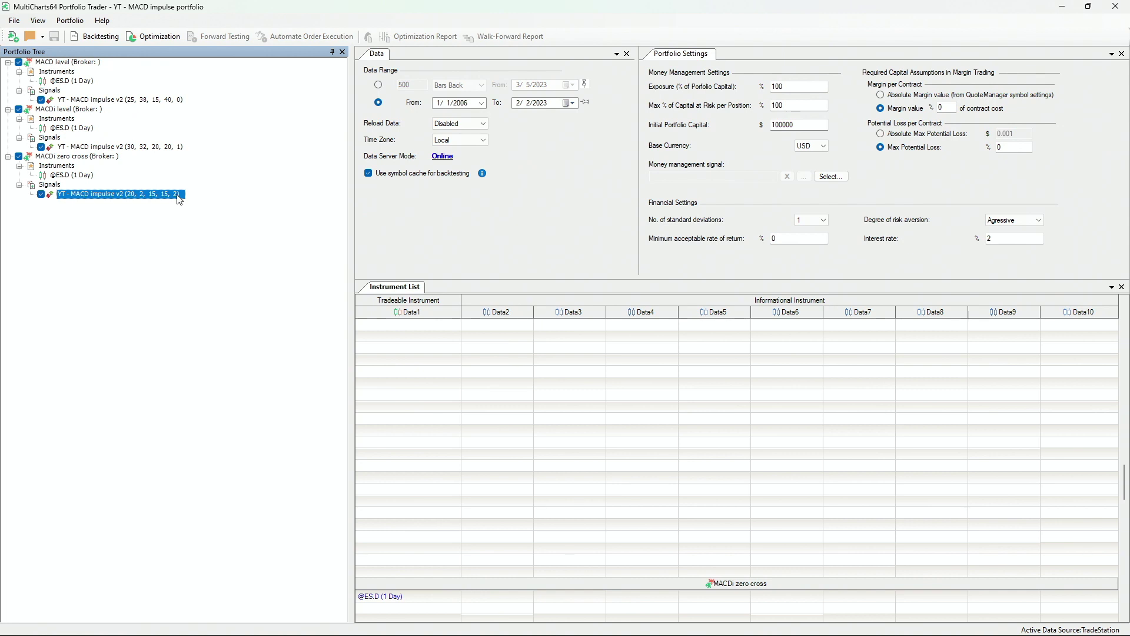
left_click(171, 99)
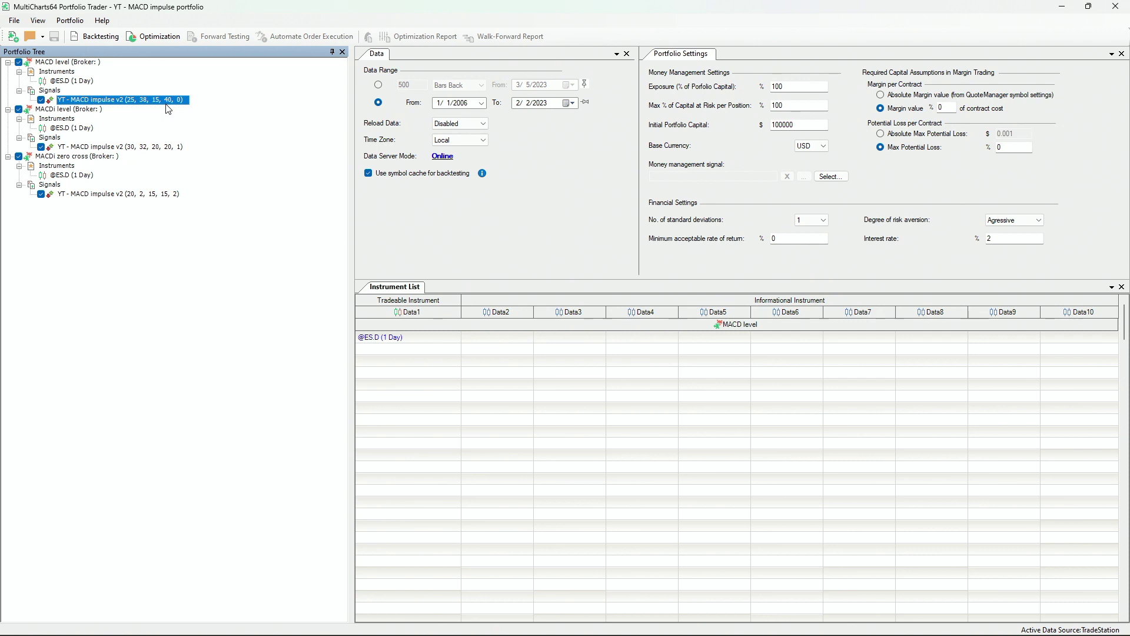
left_click(165, 148)
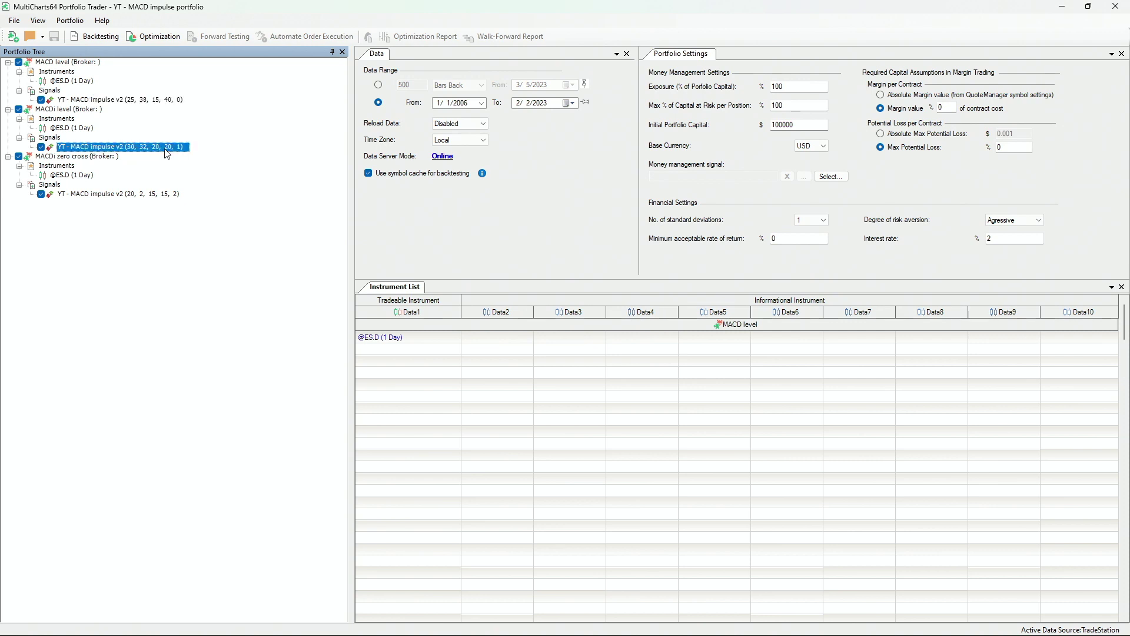
left_click(163, 200)
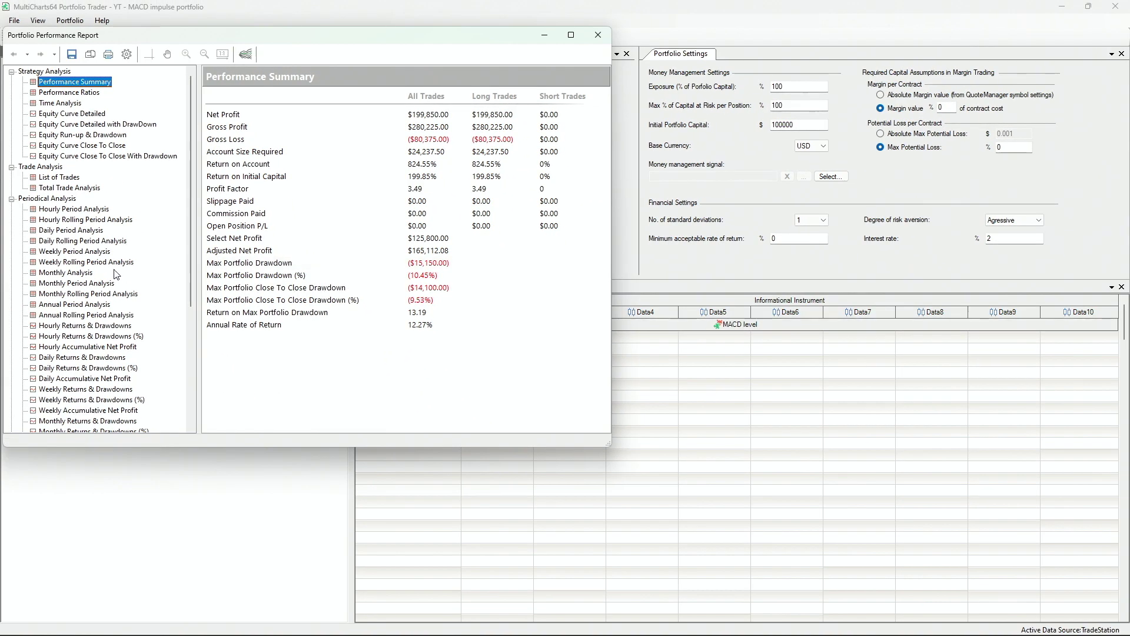
scroll(112, 277, "down", 5)
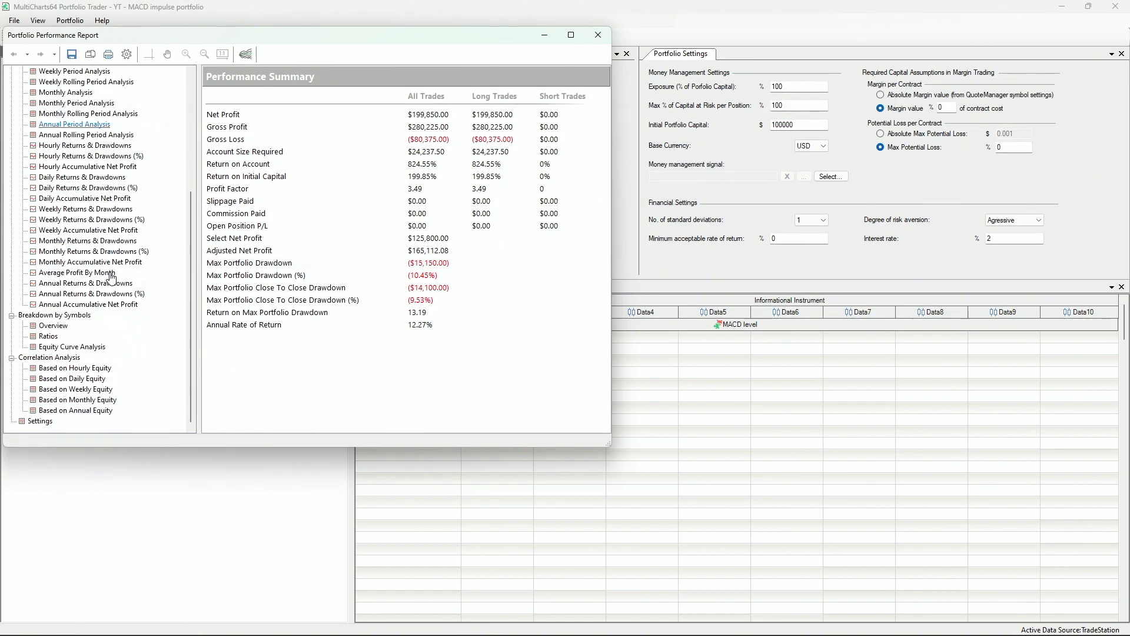
left_click(53, 327)
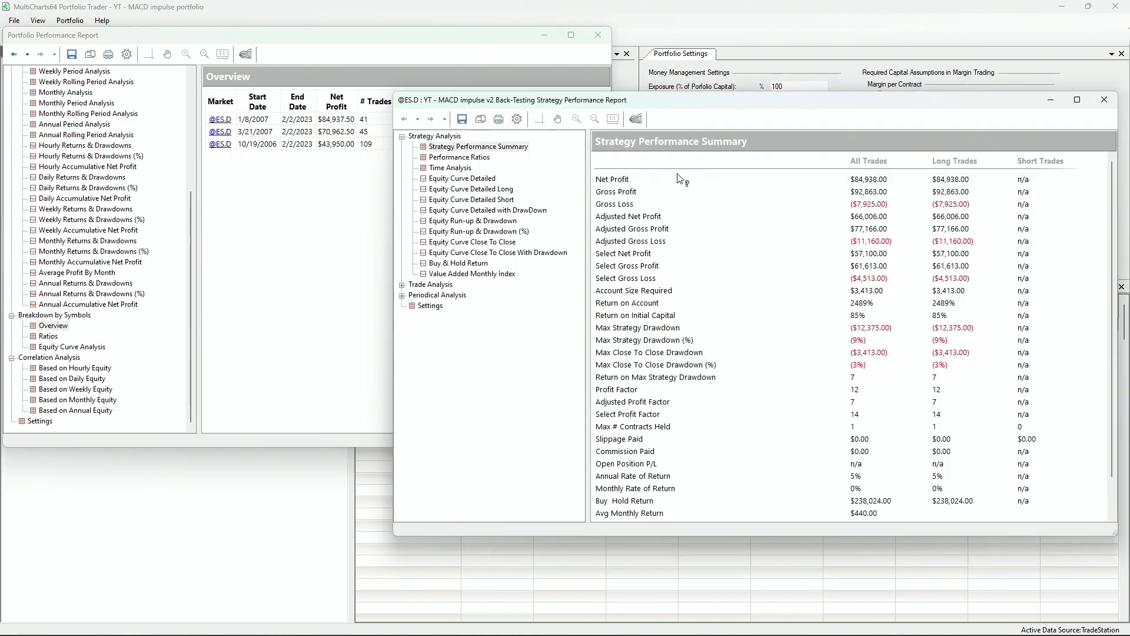
left_click(220, 118)
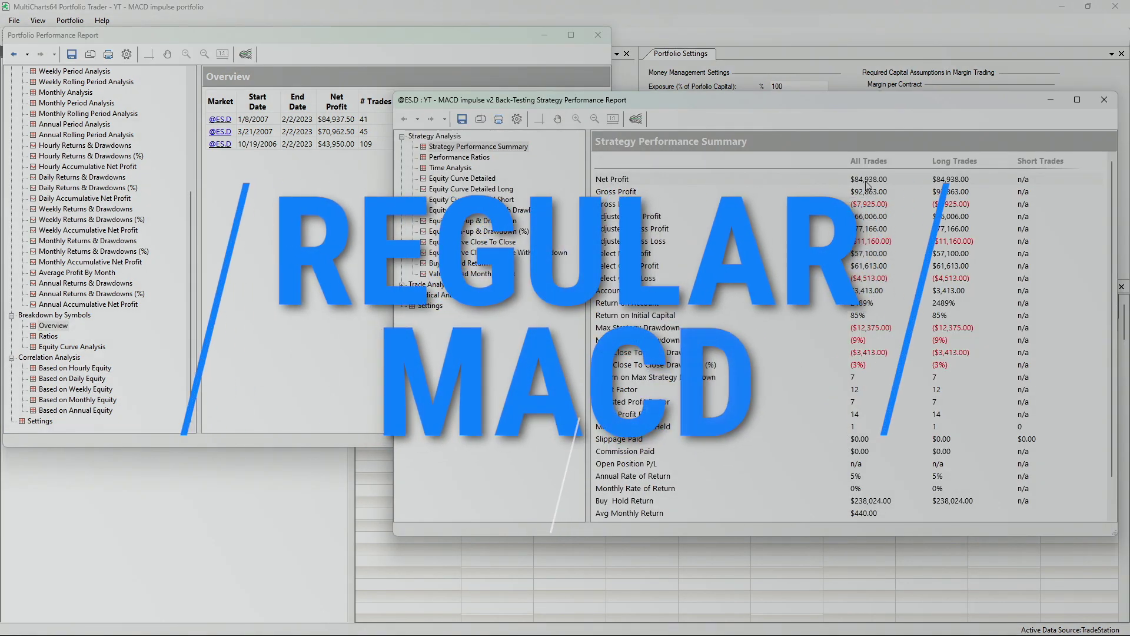
left_click(511, 210)
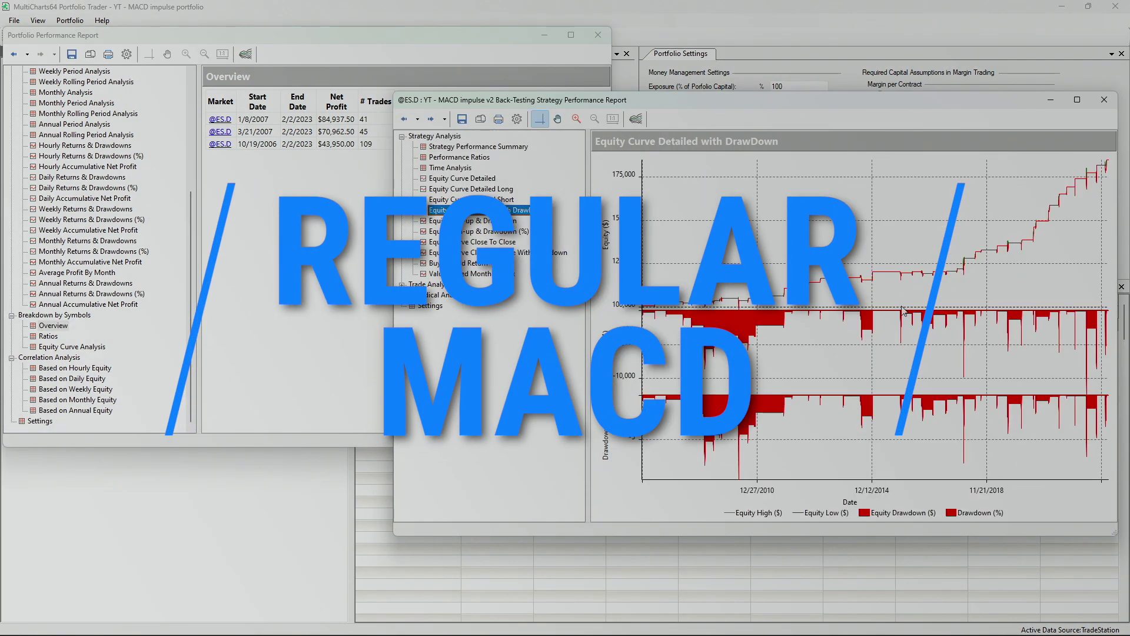
mouse_move(873, 259)
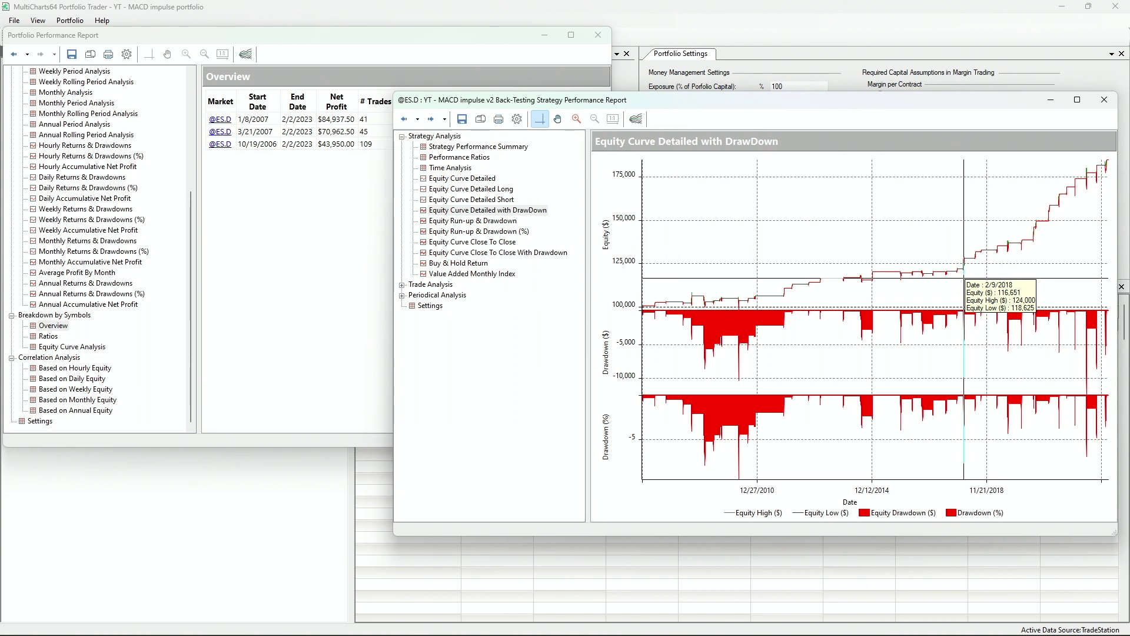
left_click_drag(964, 278, 967, 284)
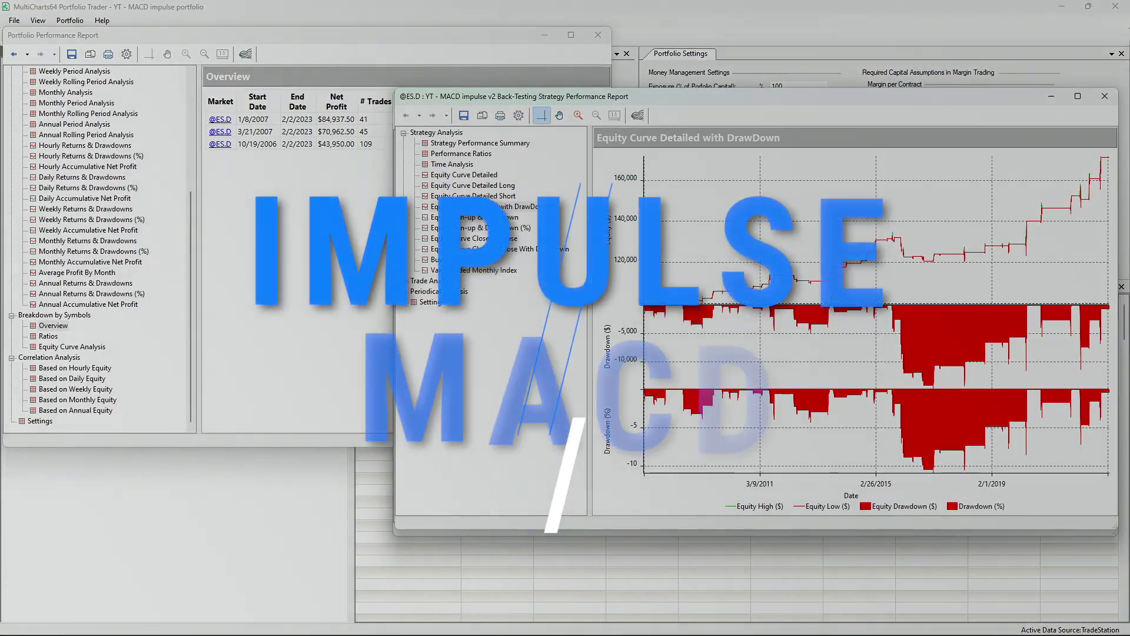
left_click(892, 255)
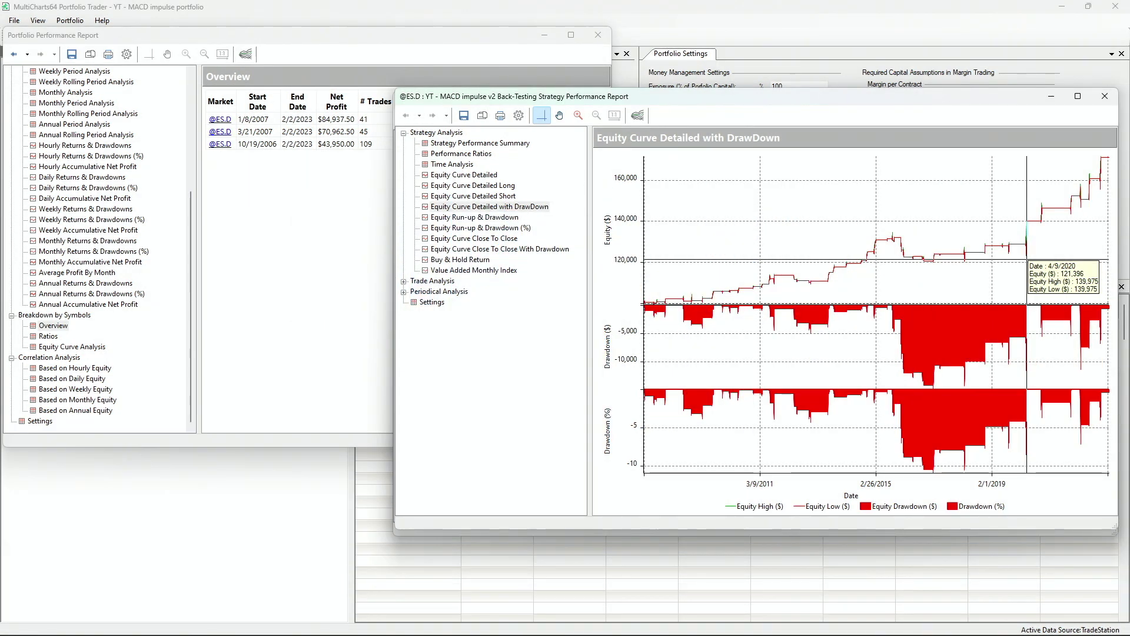
left_click_drag(1027, 259, 1027, 259)
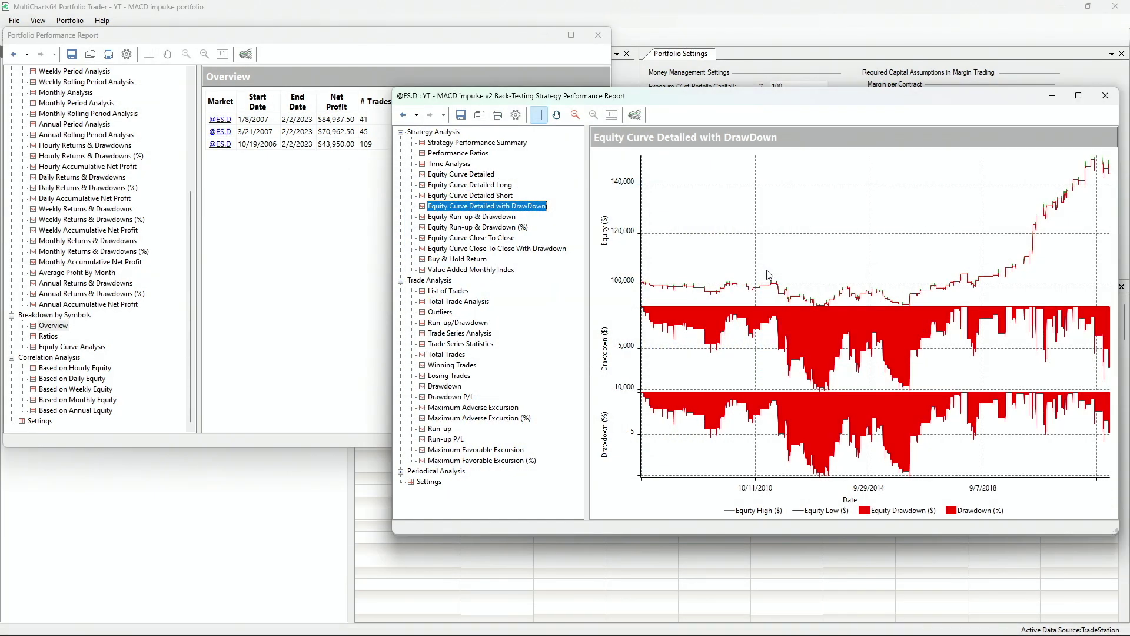
left_click(774, 272)
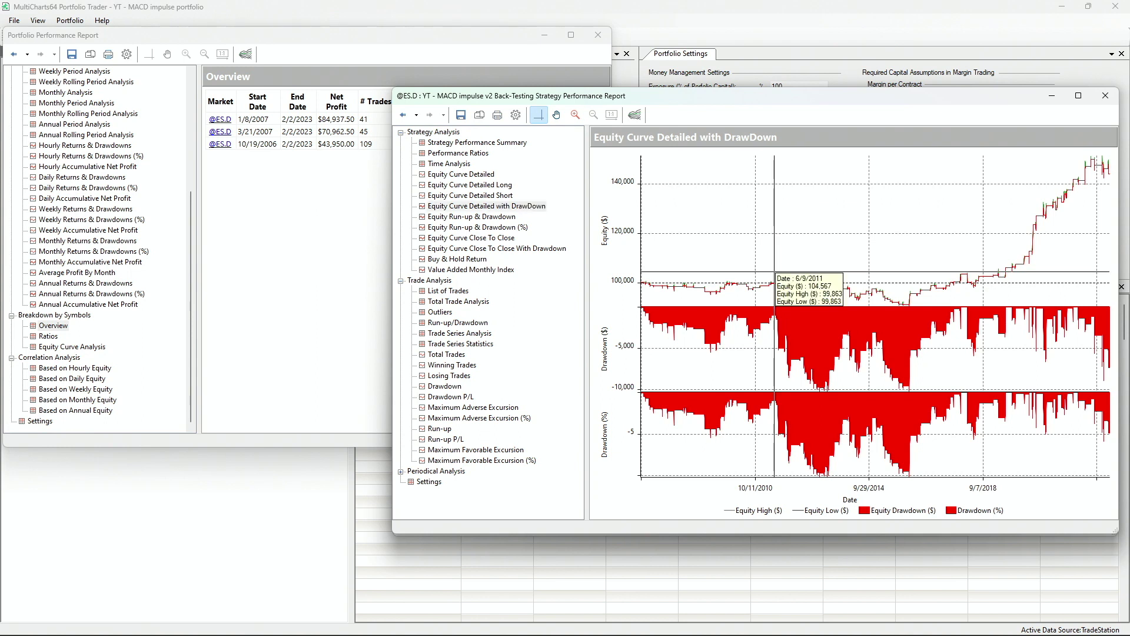
left_click_drag(774, 272, 963, 293)
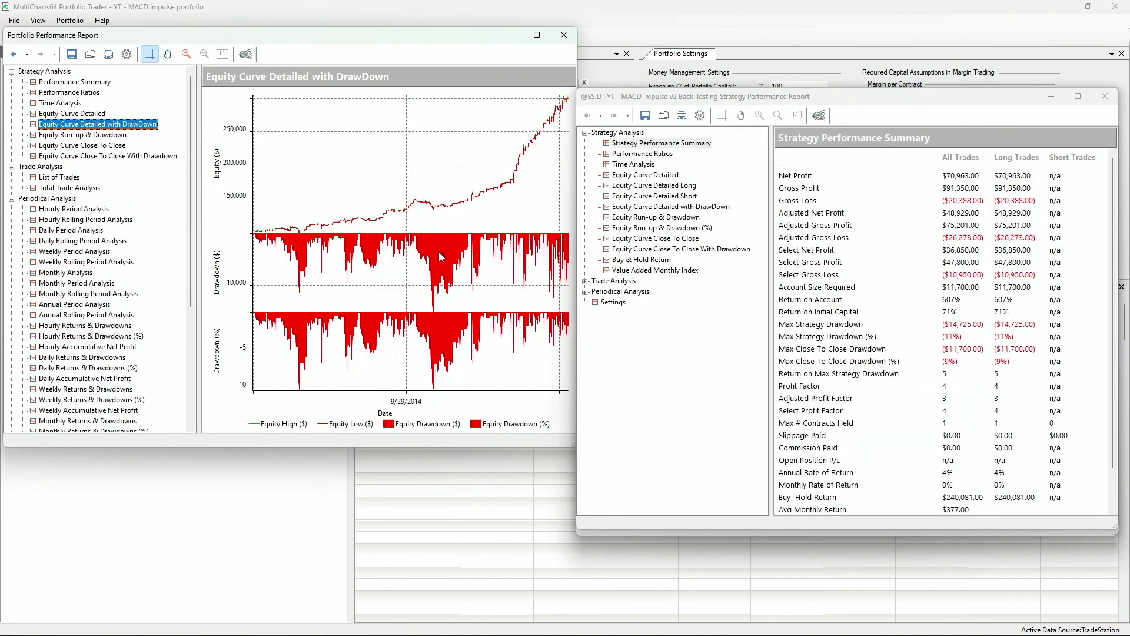
Examine the whole portfolio's equity curve with drawdown, and open its Performance Summary to compare with the single strategy's report.
left_click_drag(415, 179, 472, 210)
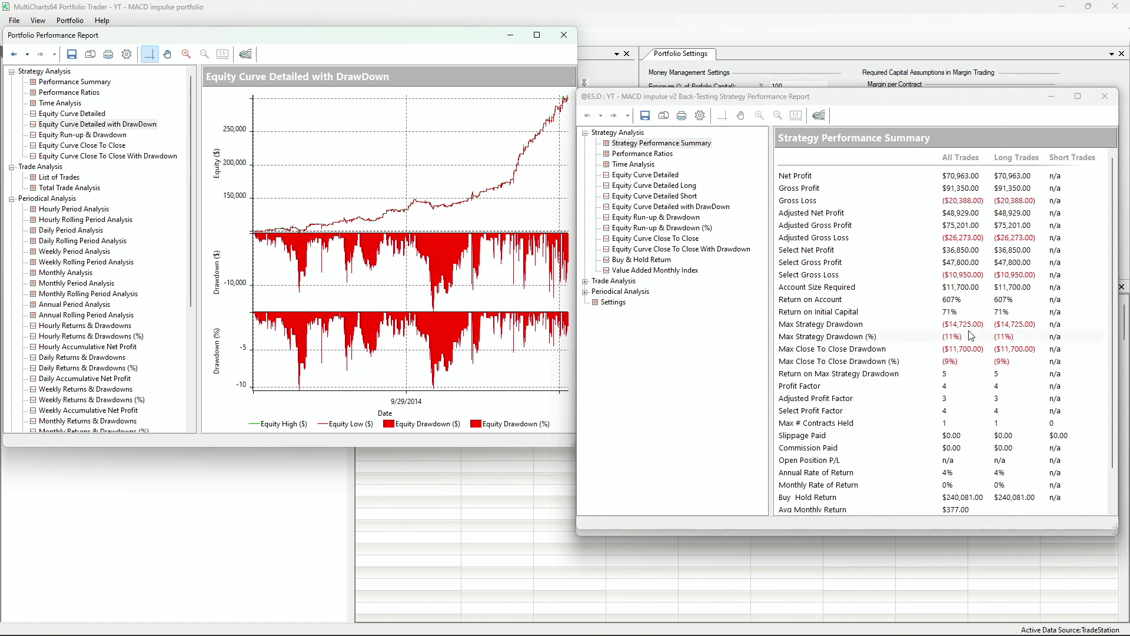
left_click(82, 82)
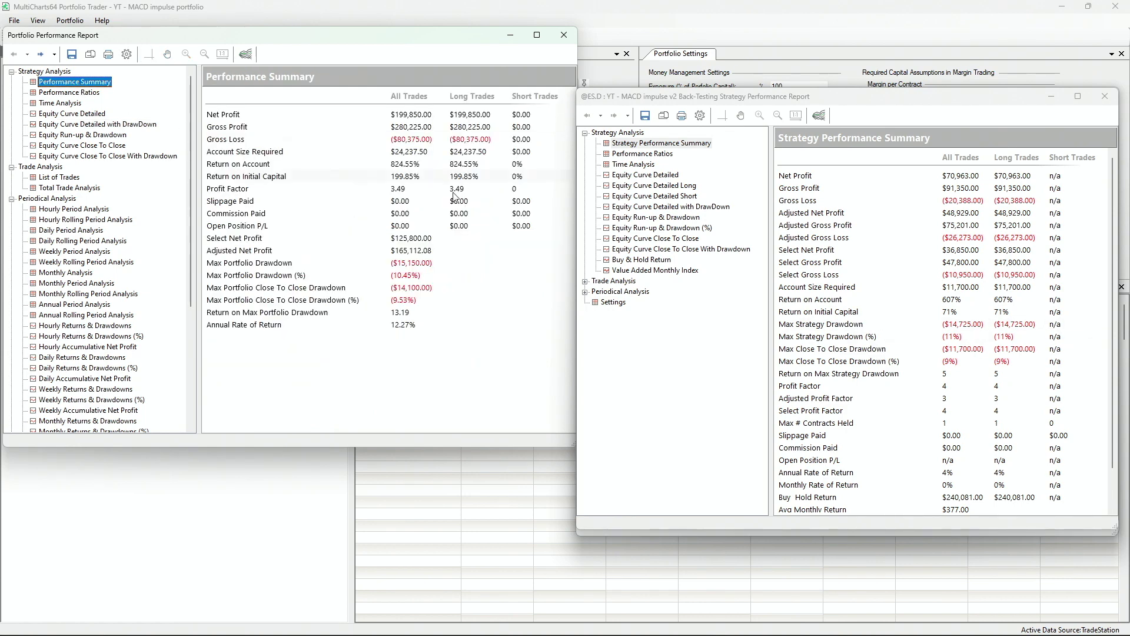